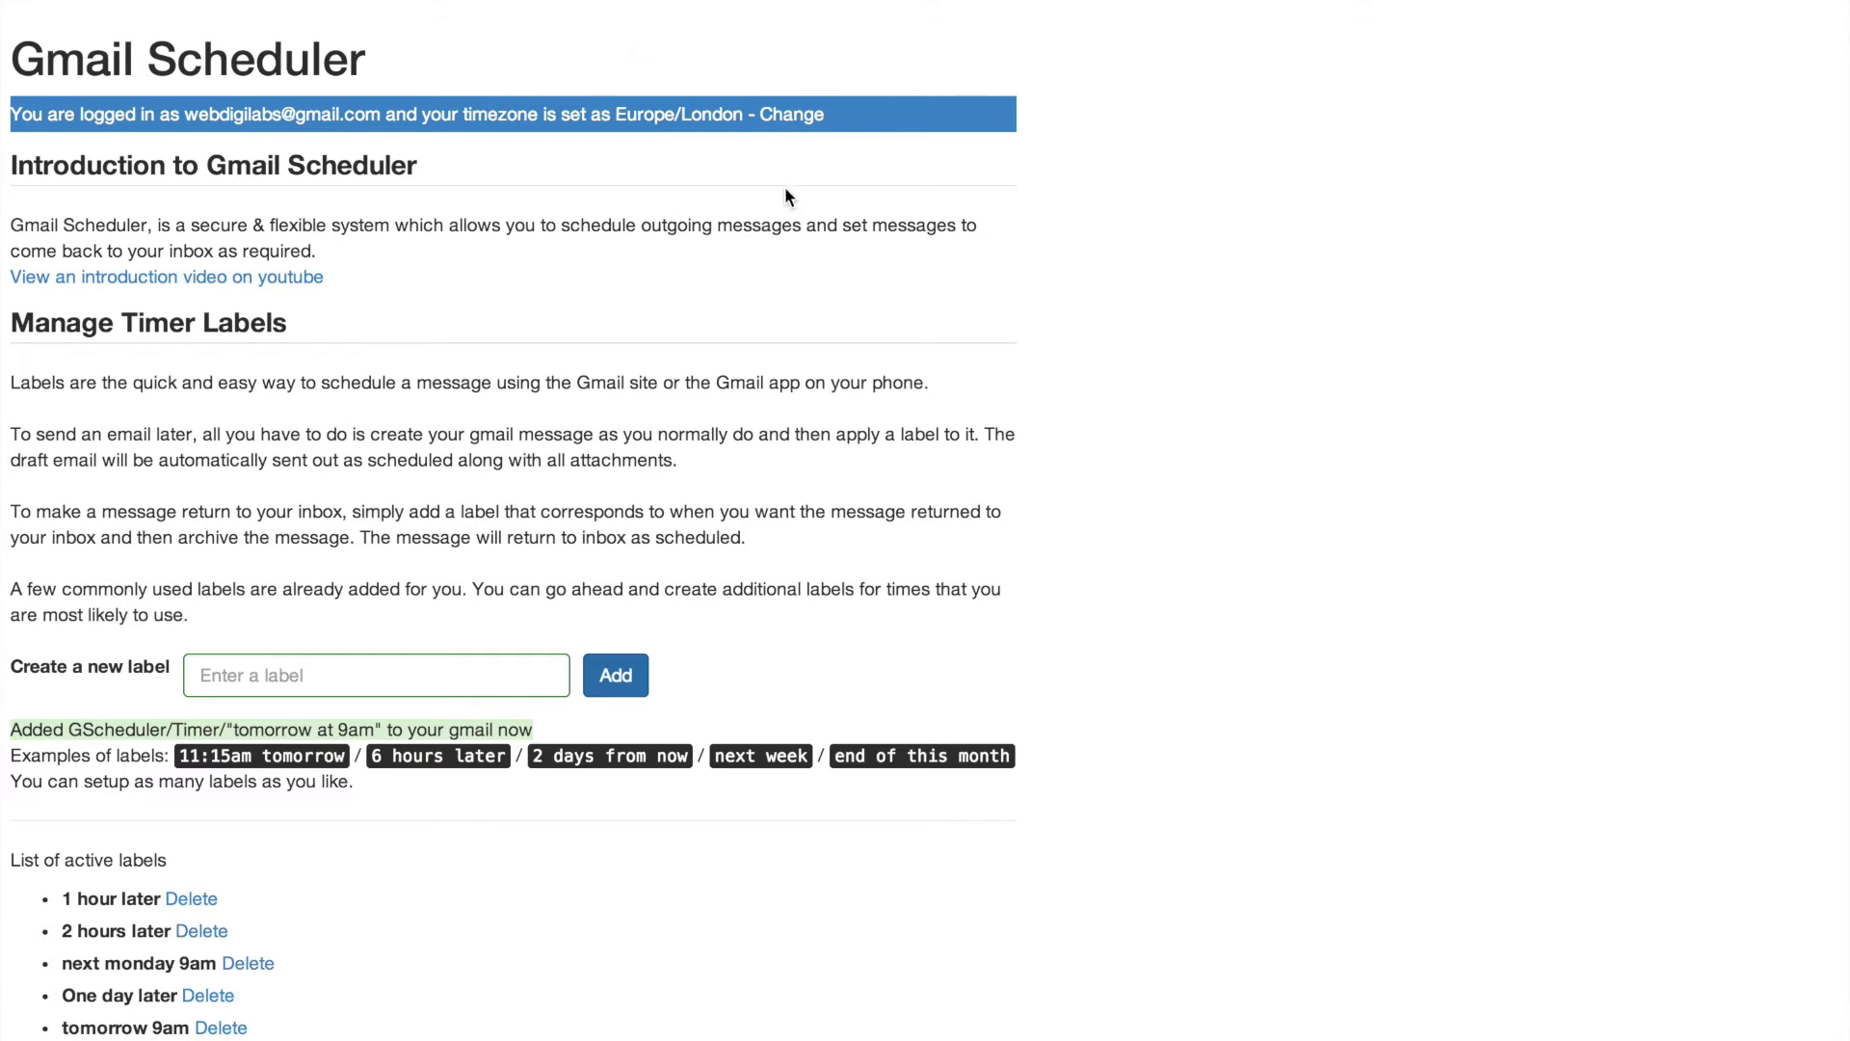
pyautogui.scroll(-1, 824, 241)
pyautogui.scroll(-4, 825, 231)
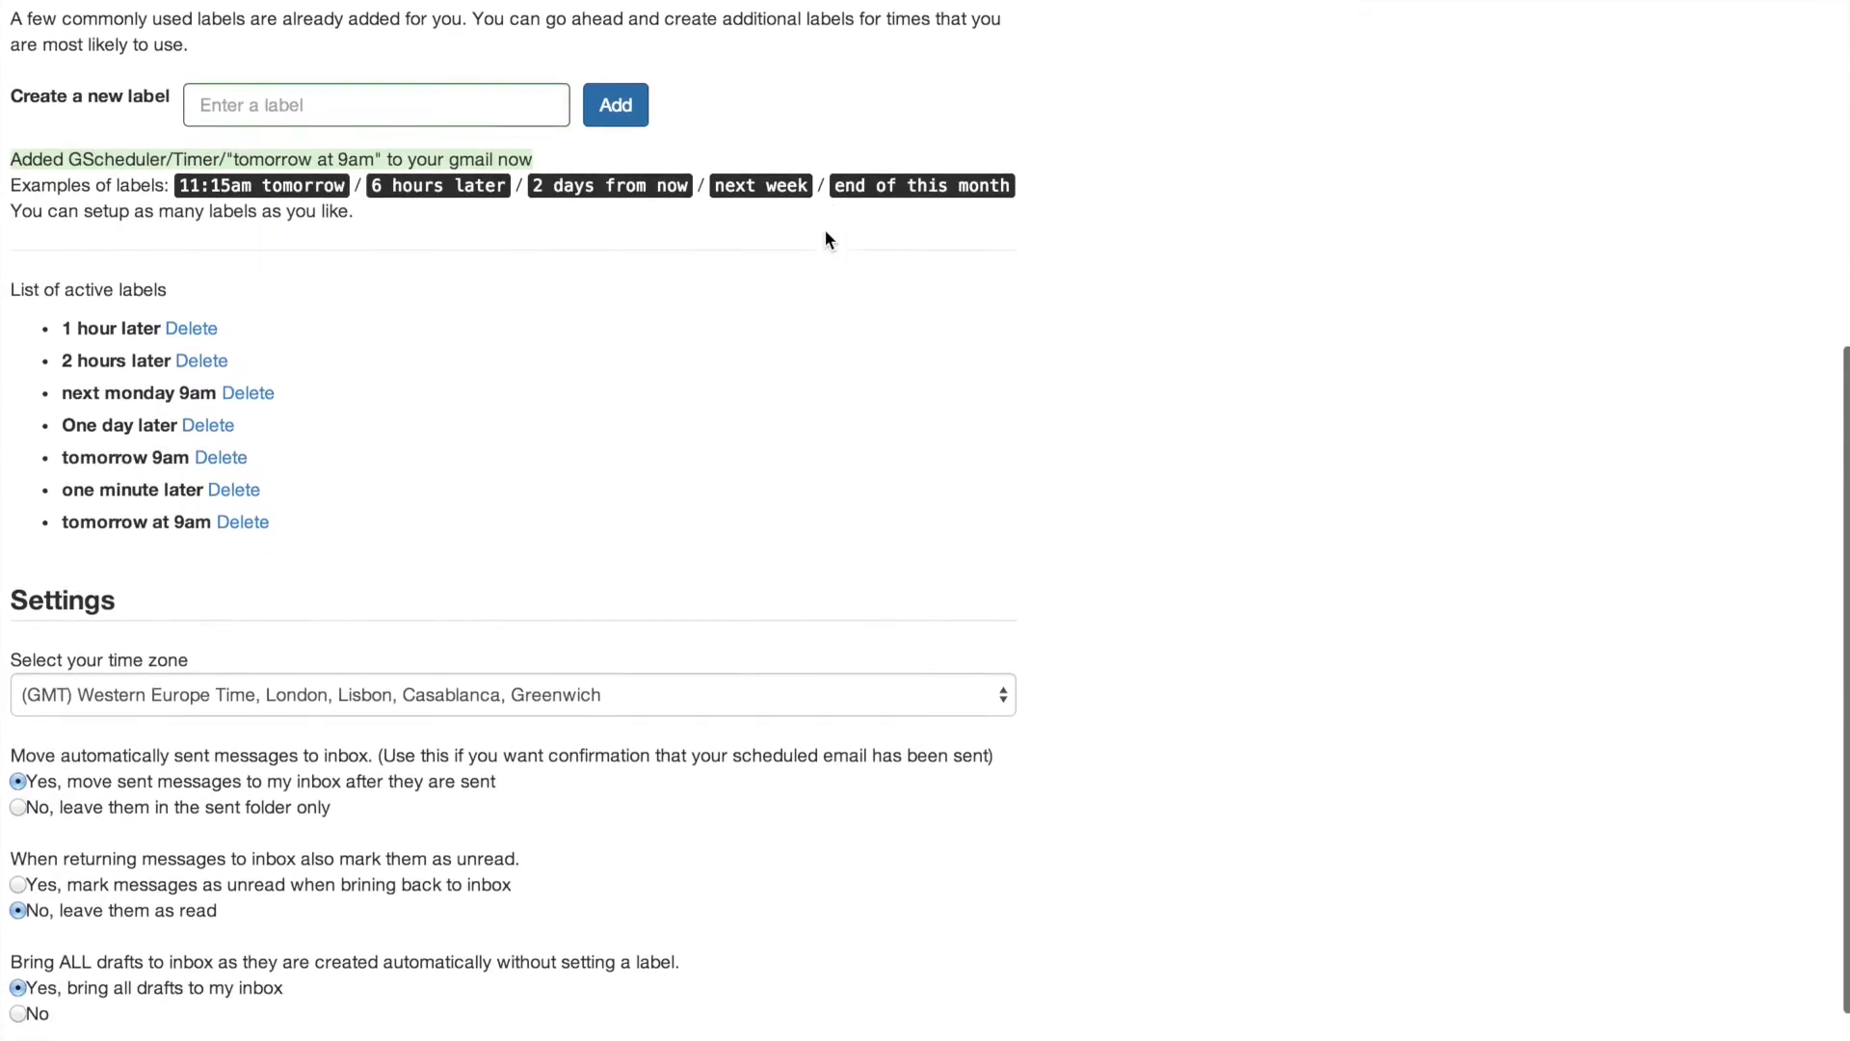
pyautogui.scroll(-1, 826, 231)
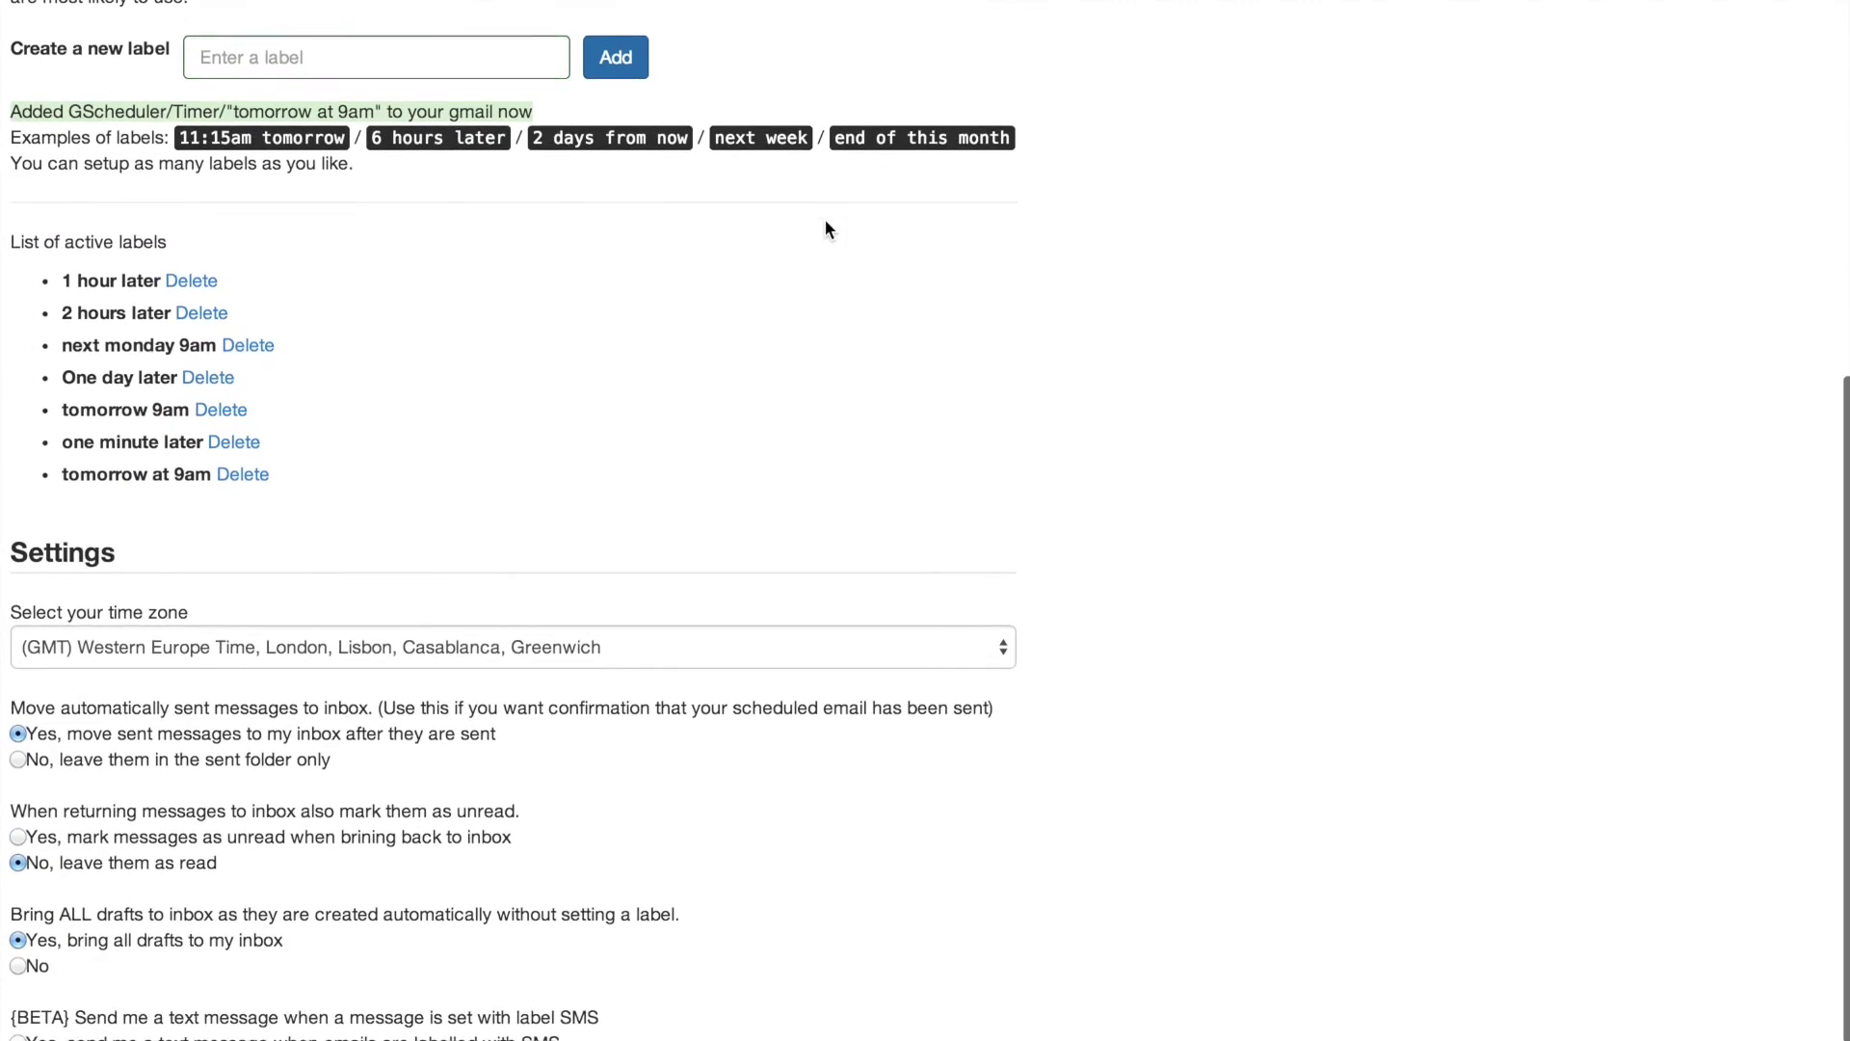
pyautogui.scroll(2, 825, 229)
pyautogui.scroll(2, 824, 230)
pyautogui.scroll(1, 824, 228)
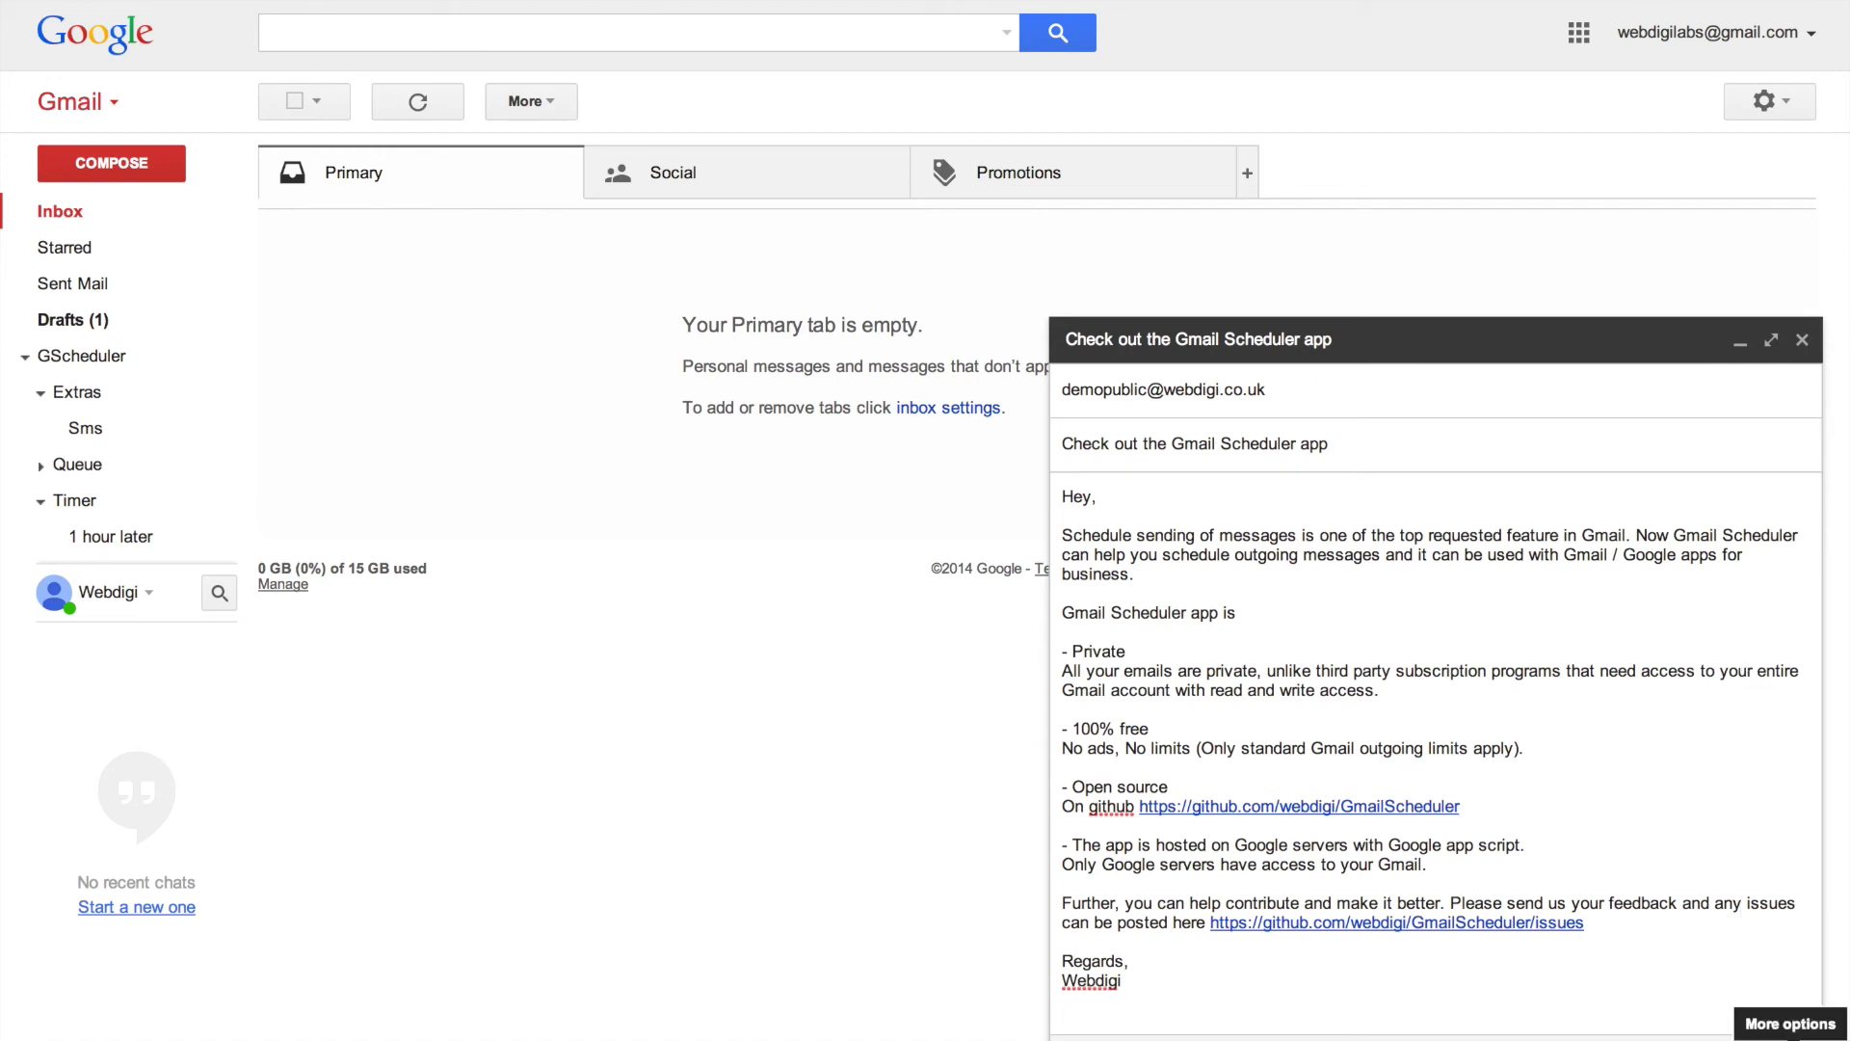
# Reach the draft's labelling menu from the compose window's extra options.
pyautogui.click(1800, 1036)
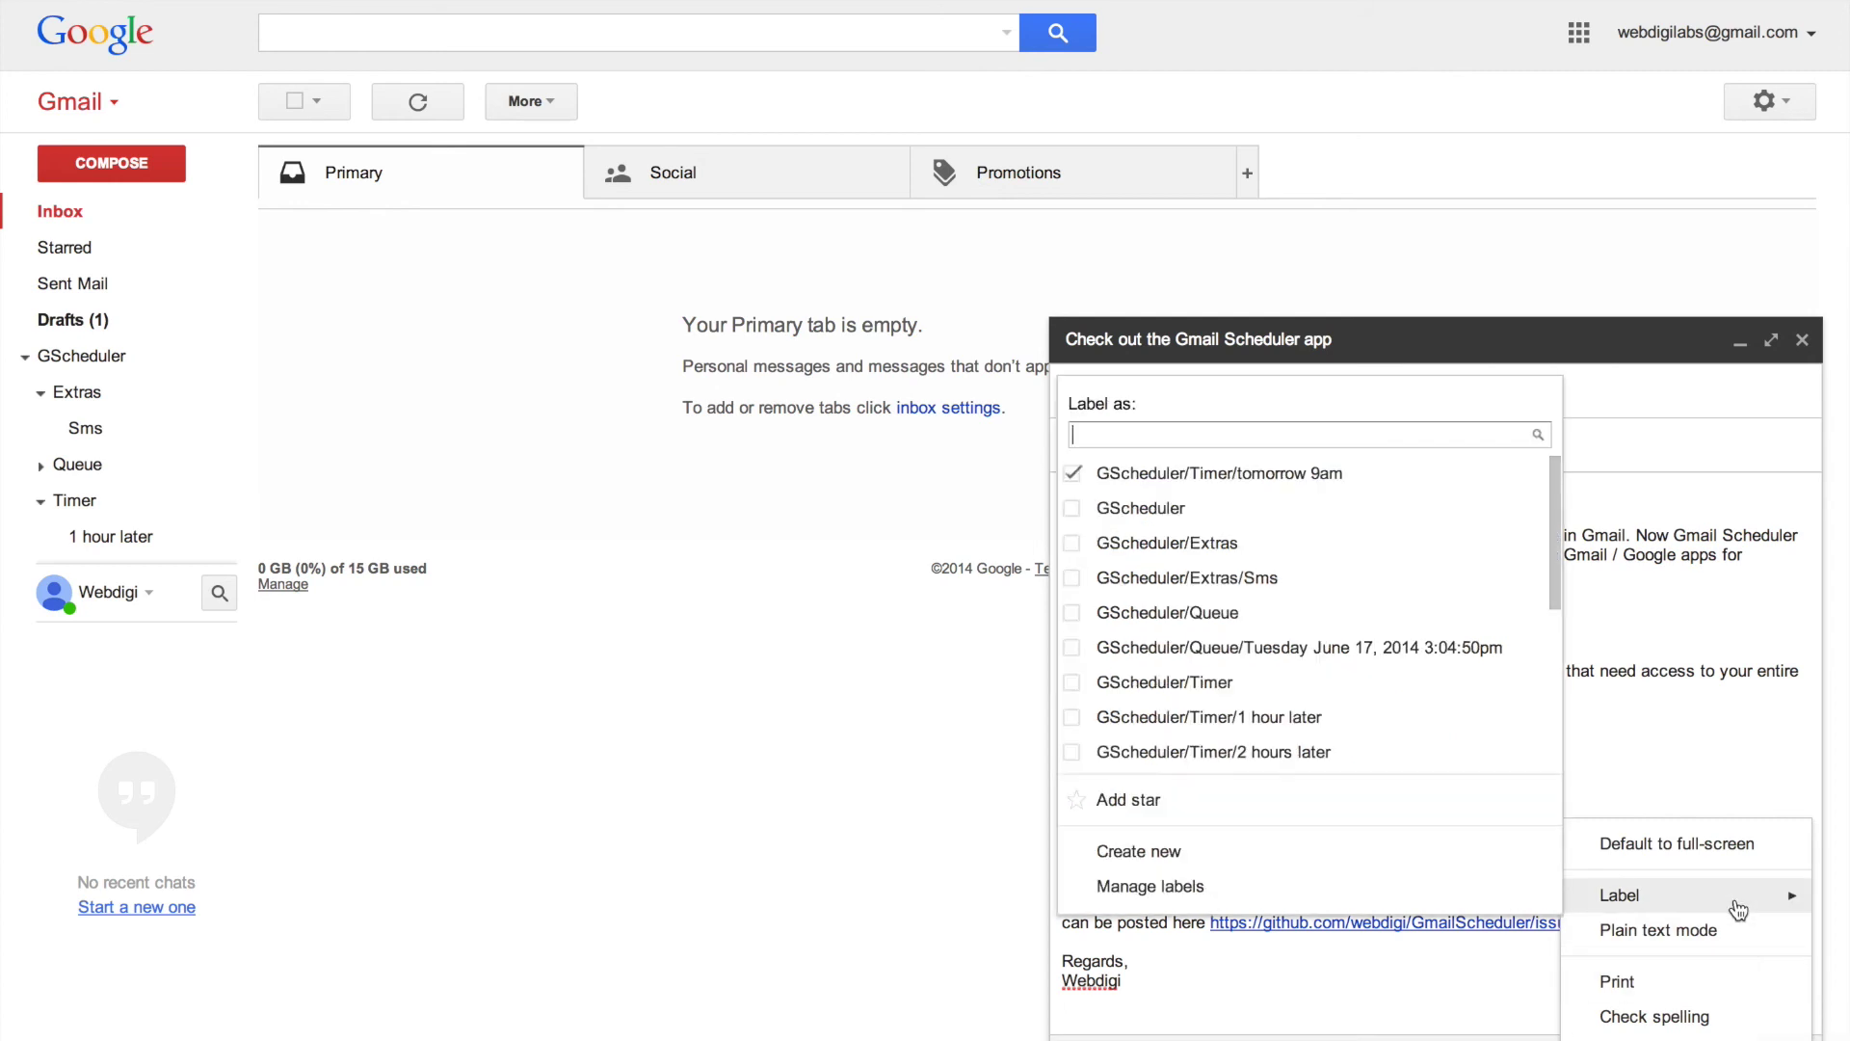
pyautogui.scroll(-1, 1465, 732)
pyautogui.scroll(-2, 1464, 733)
pyautogui.scroll(-1, 1465, 733)
pyautogui.scroll(-2, 1464, 732)
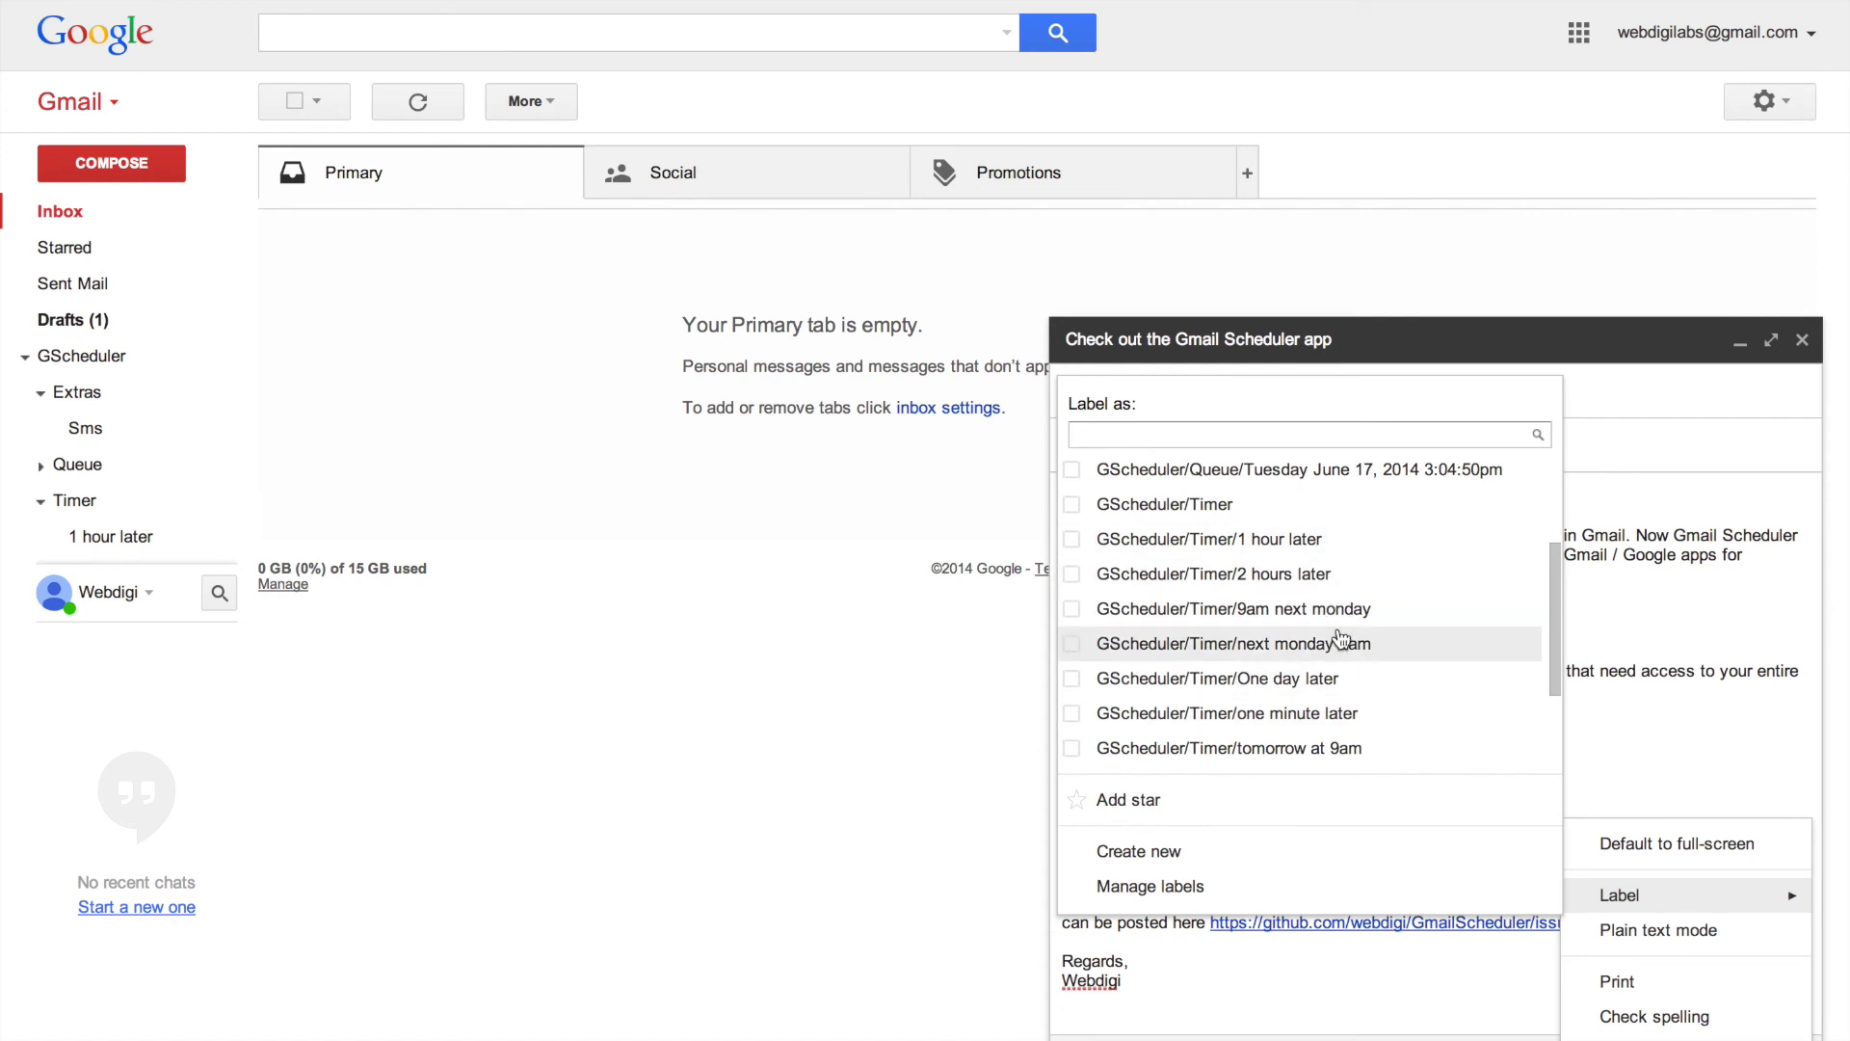
# Apply the GScheduler/Timer/9am next monday label to the draft.
pyautogui.click(1073, 613)
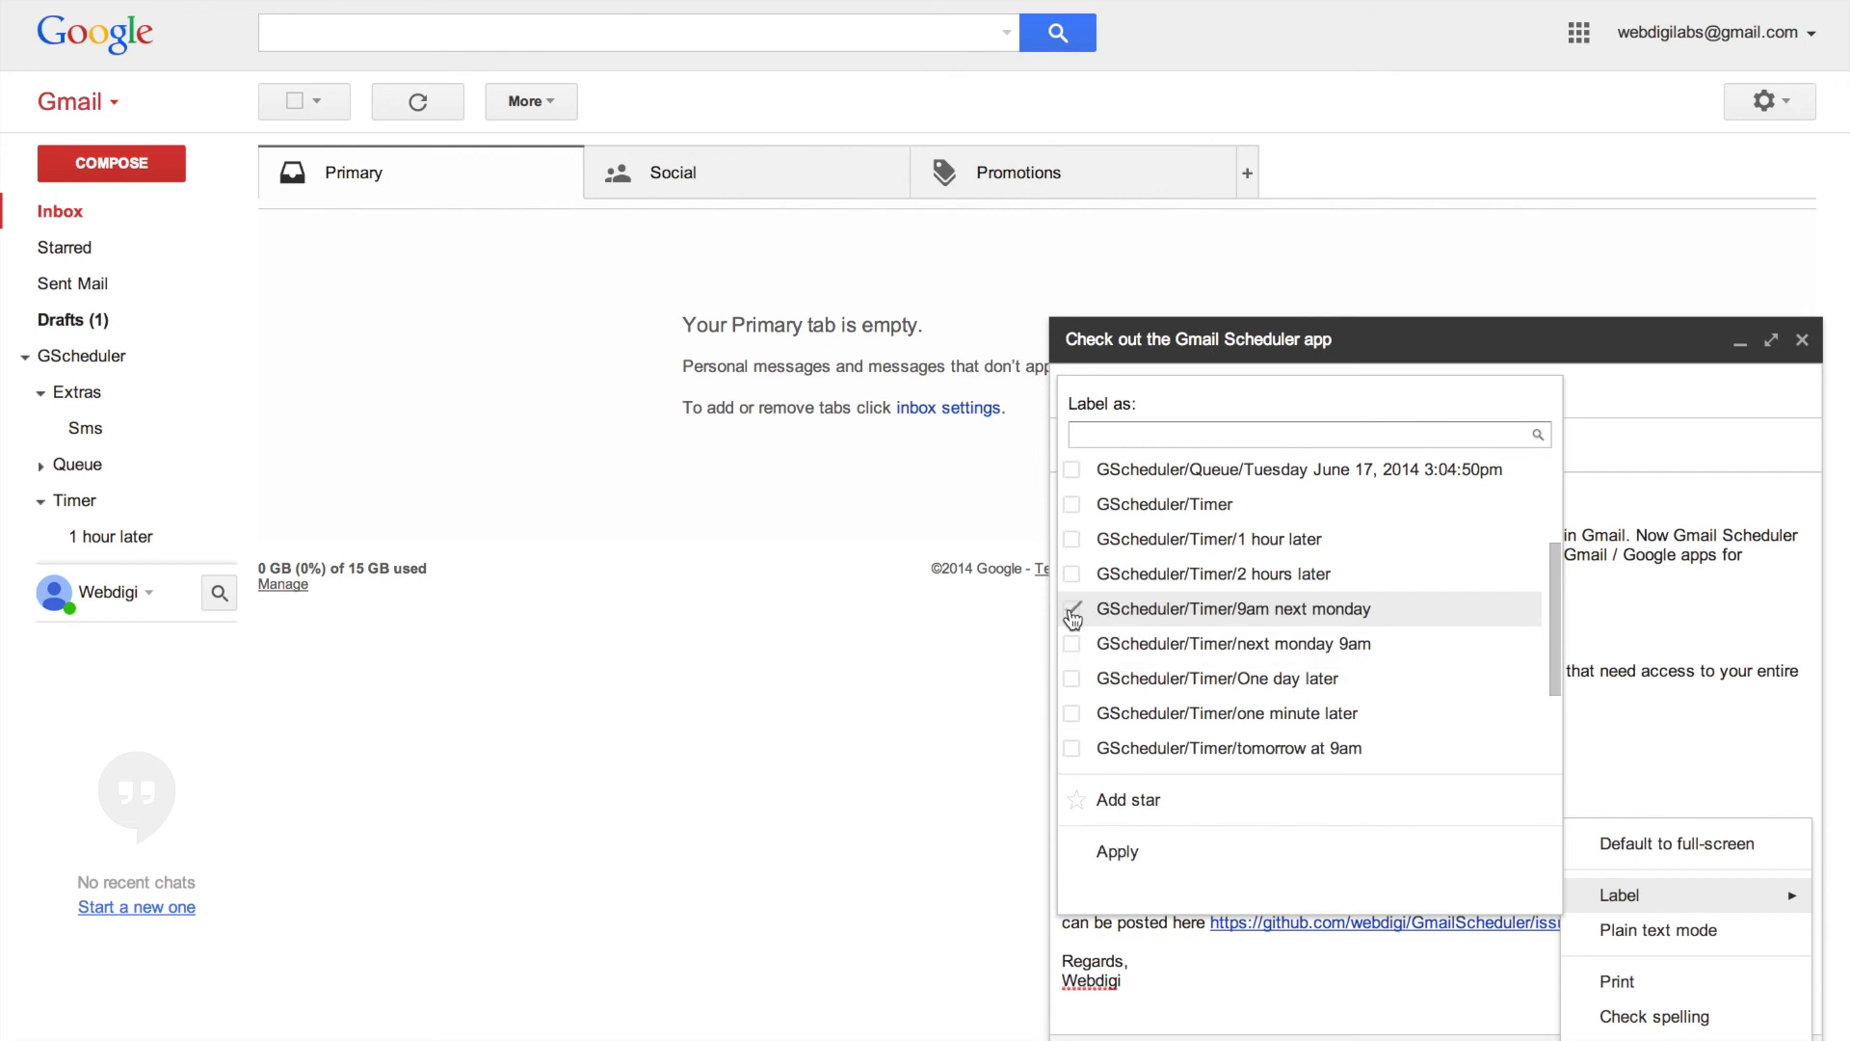
pyautogui.click(1119, 853)
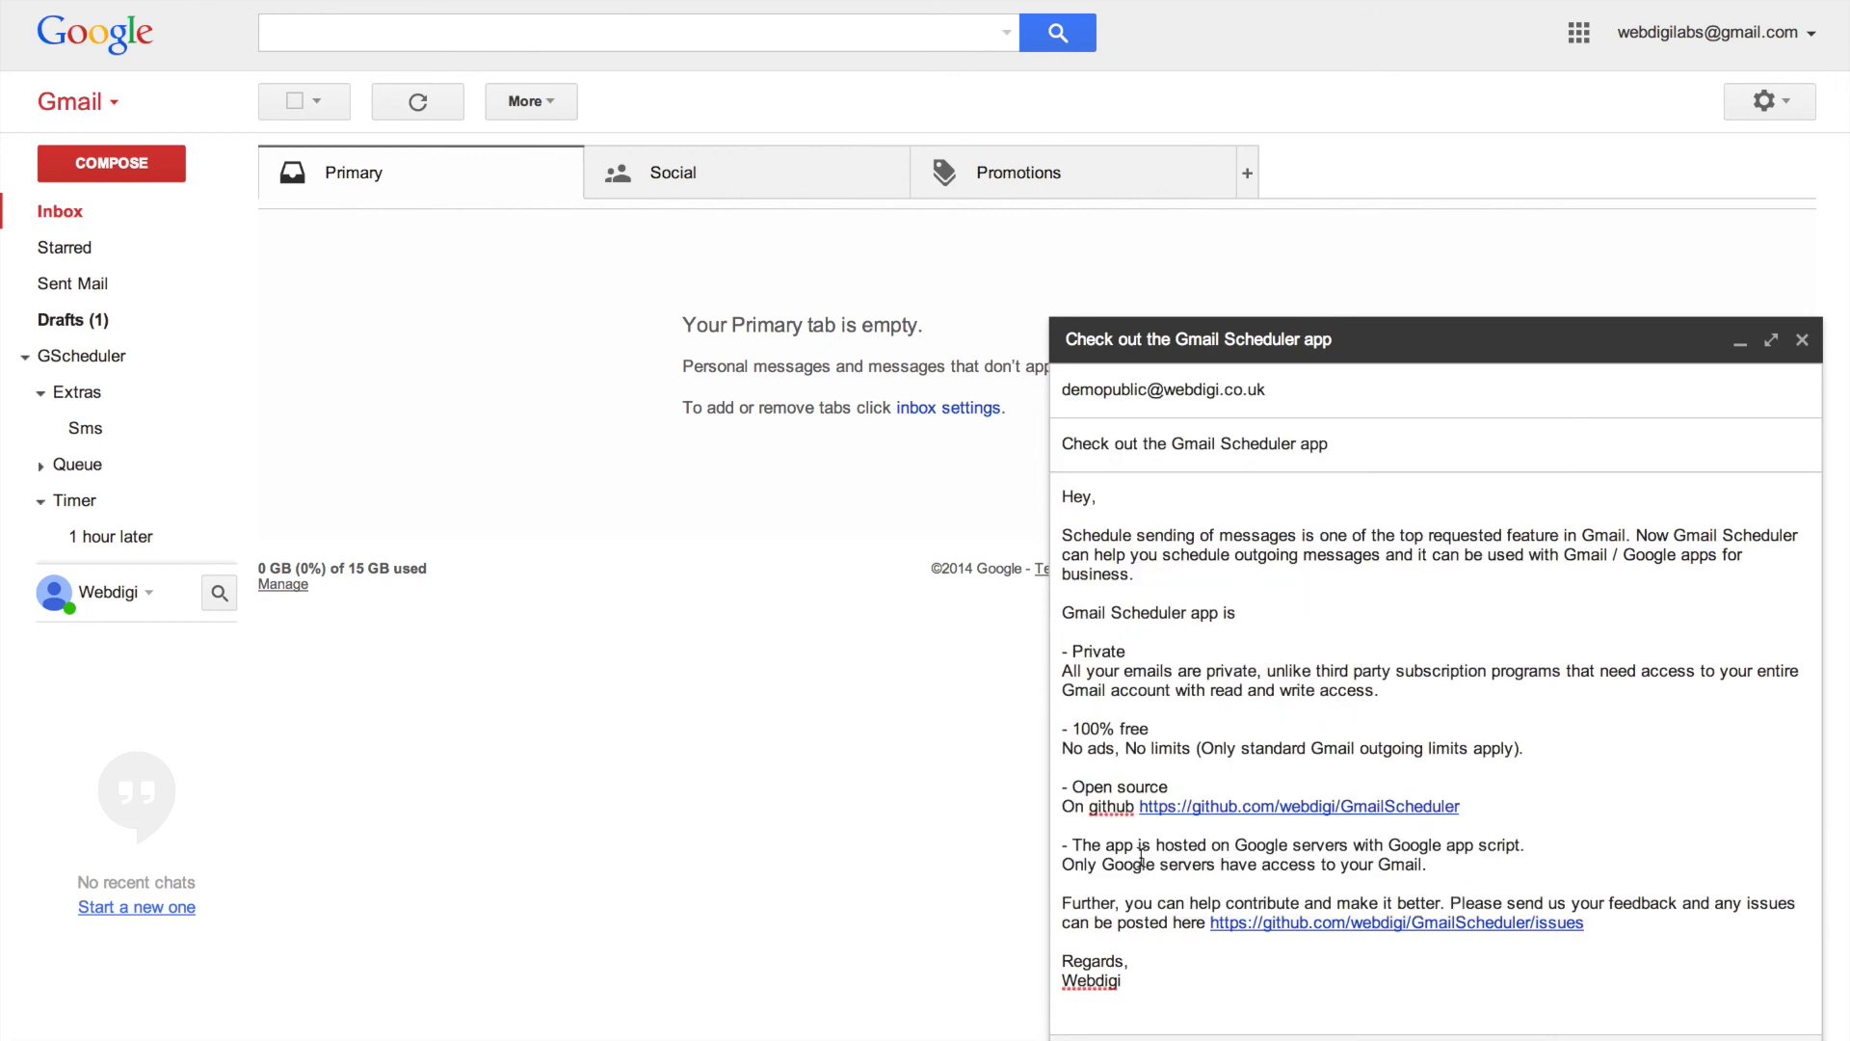